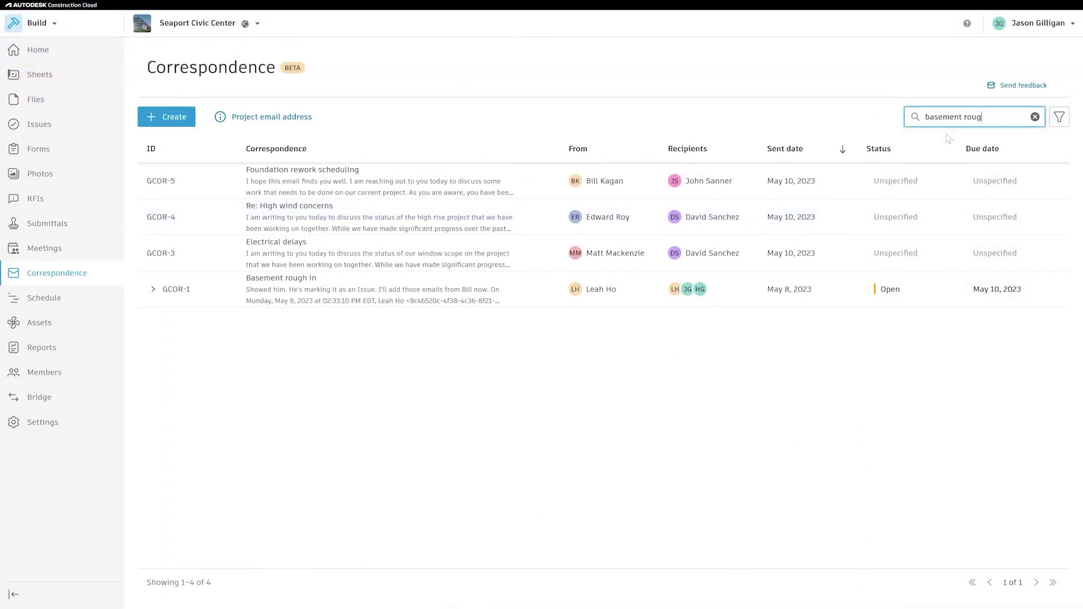
pyautogui.write('h in')
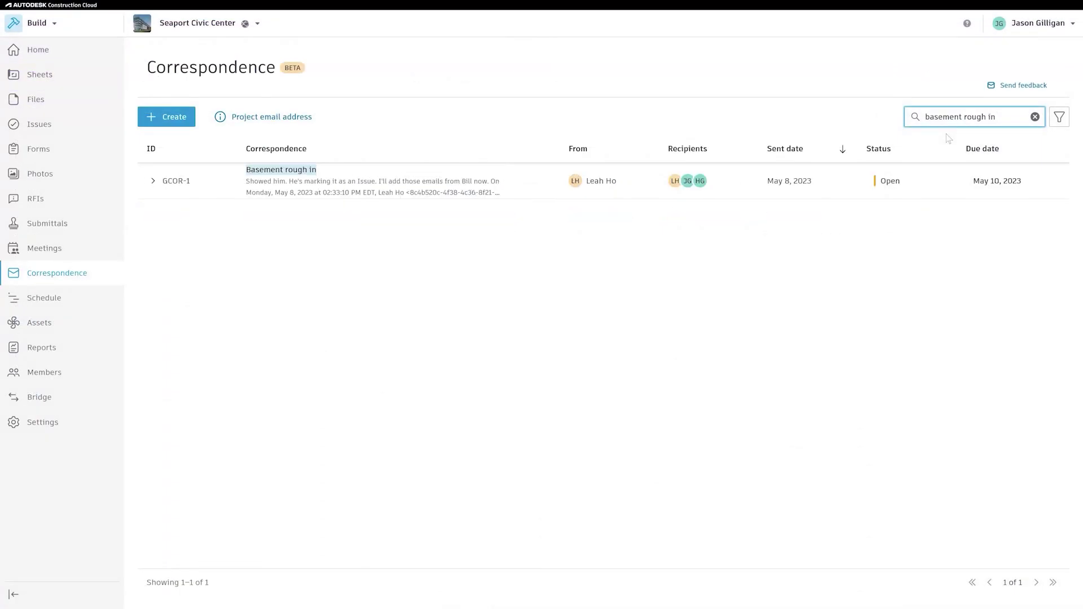
# Open and scroll through GCOR-1 'Basement rough in', then return to the empty correspondence list.
pyautogui.click(505, 180)
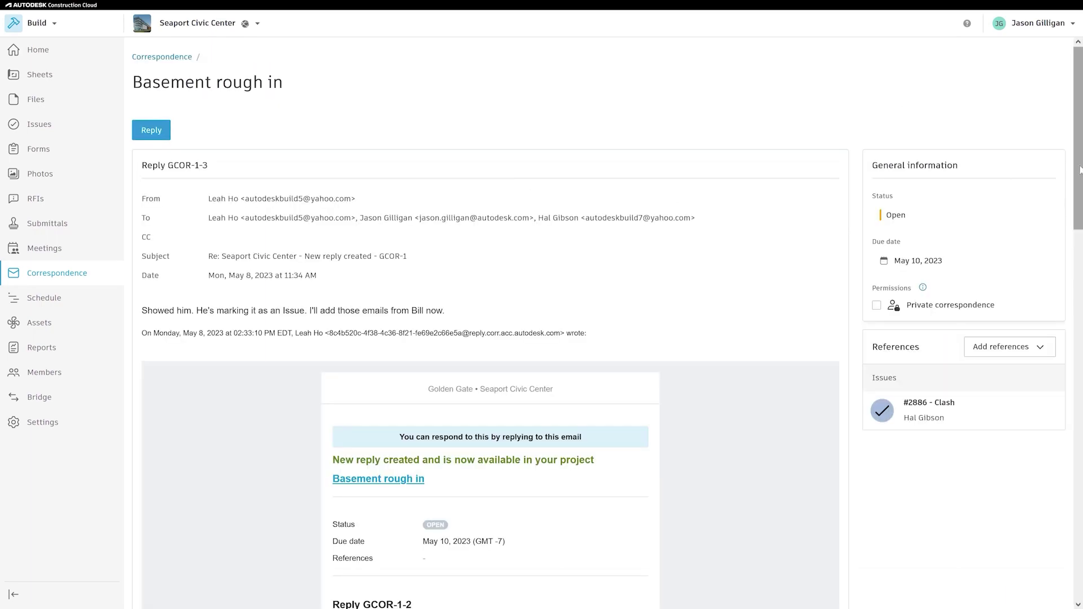
pyautogui.moveTo(1081, 172); pyautogui.dragTo(1080, 482)
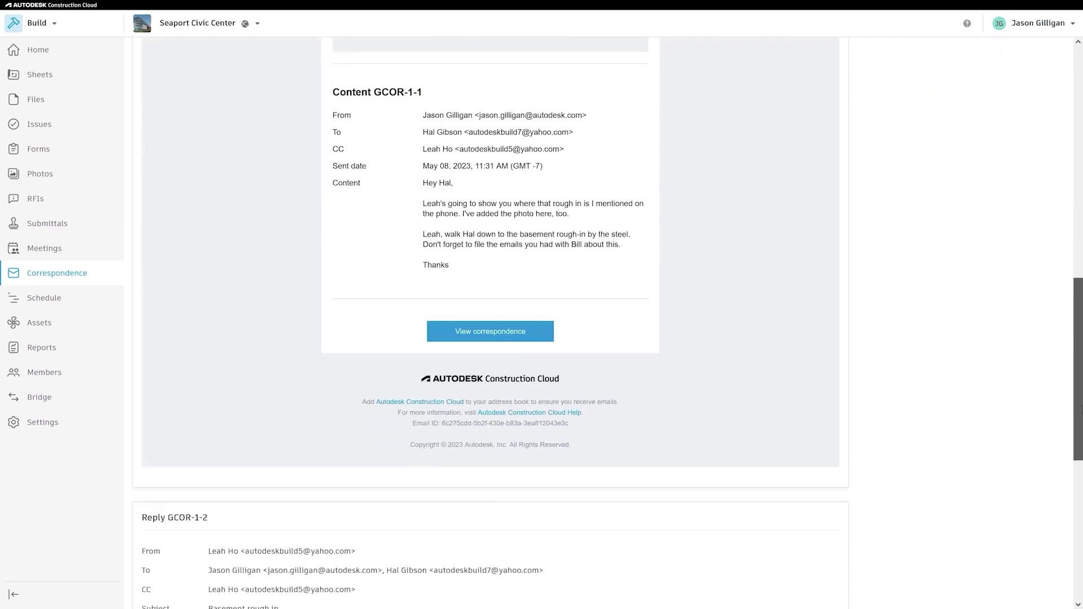
pyautogui.click(79, 279)
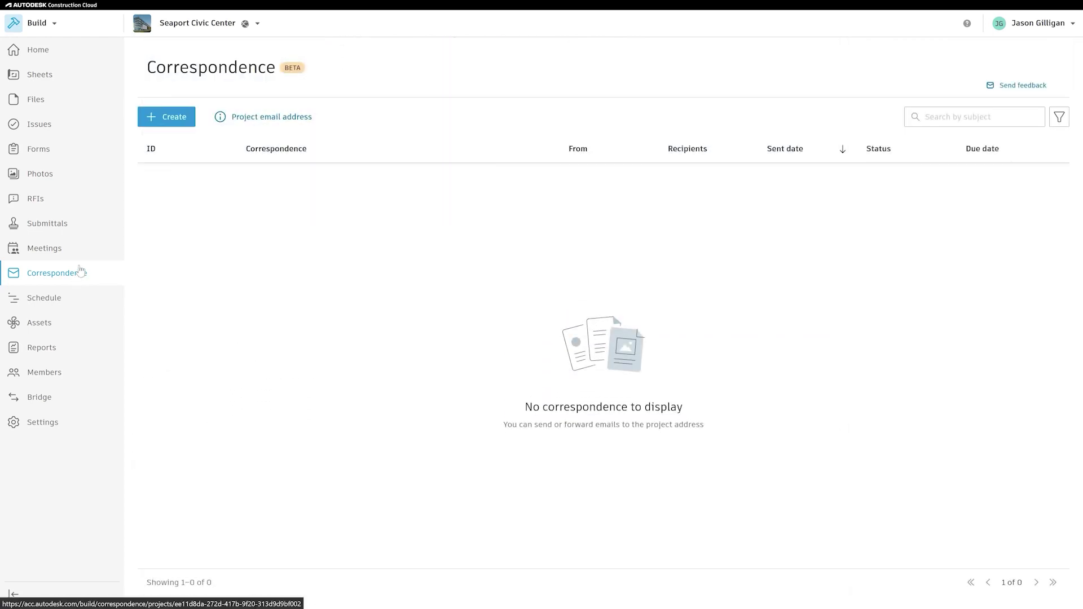
pyautogui.click(169, 122)
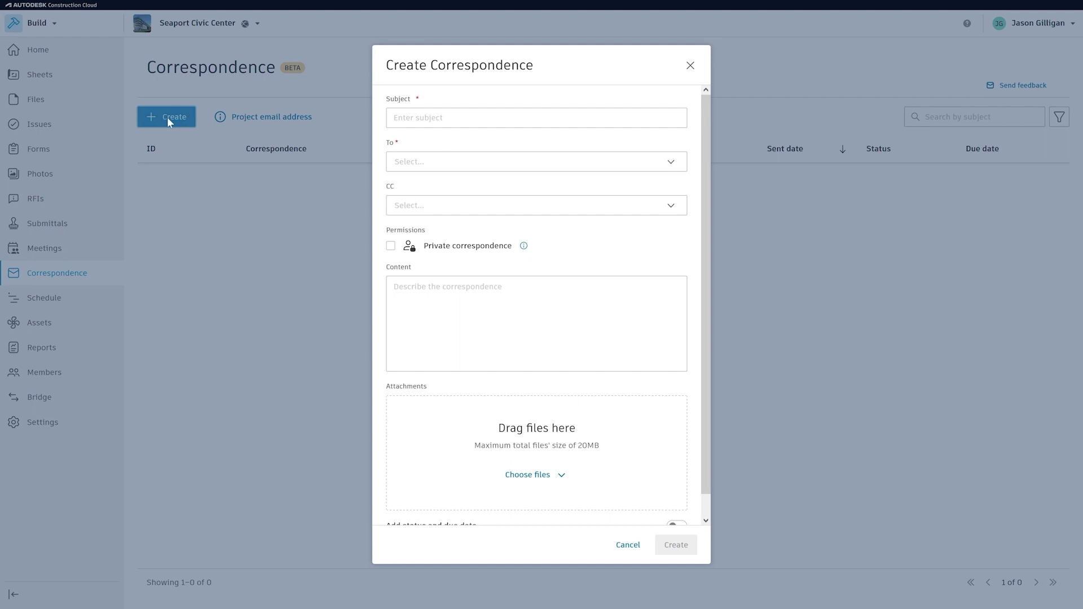
pyautogui.click(455, 164)
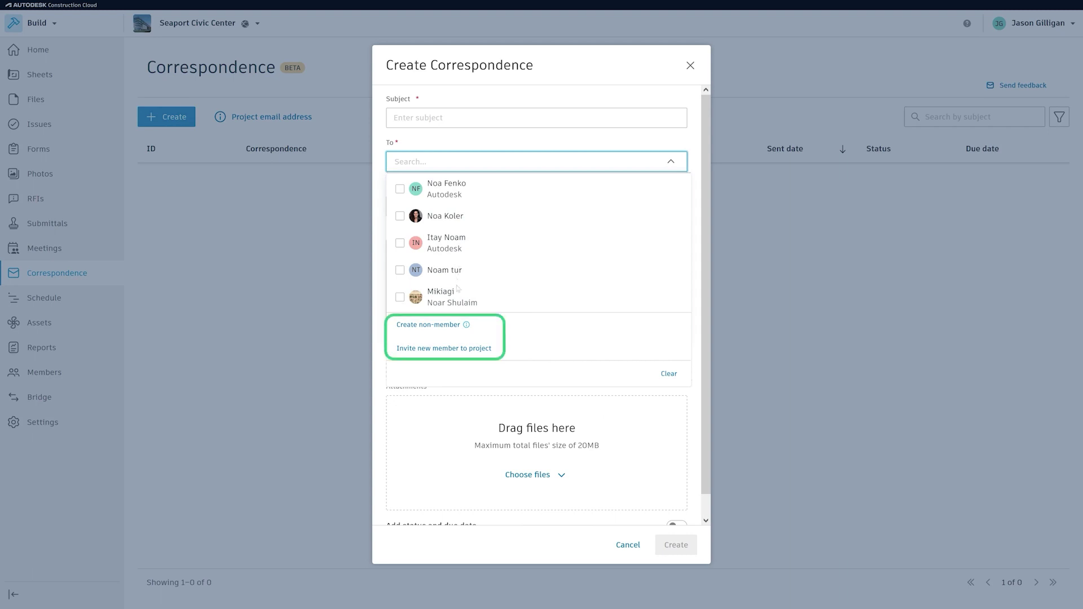
pyautogui.click(444, 326)
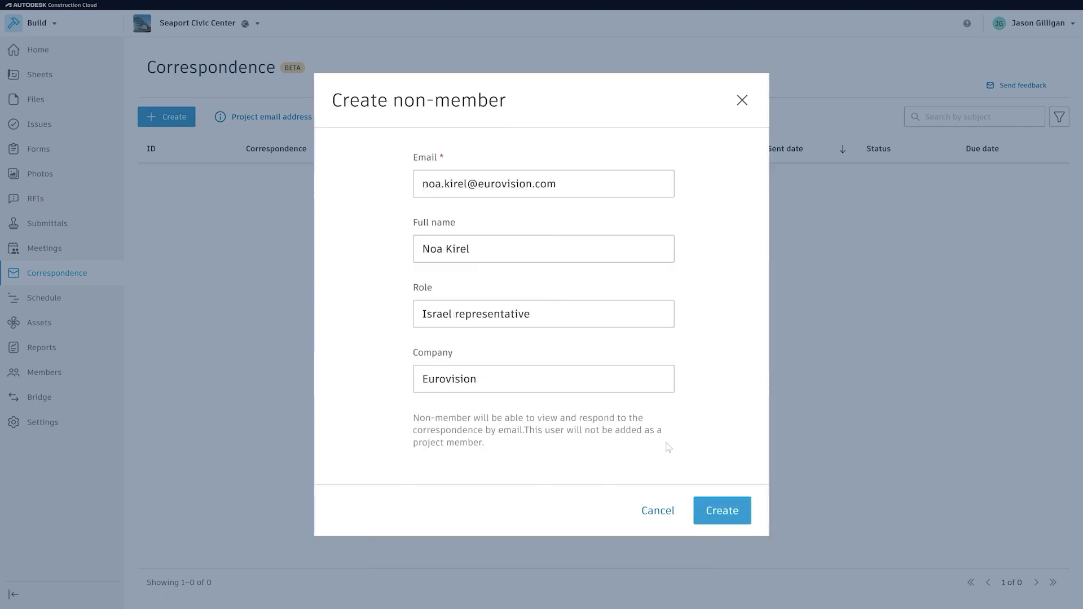
pyautogui.click(723, 512)
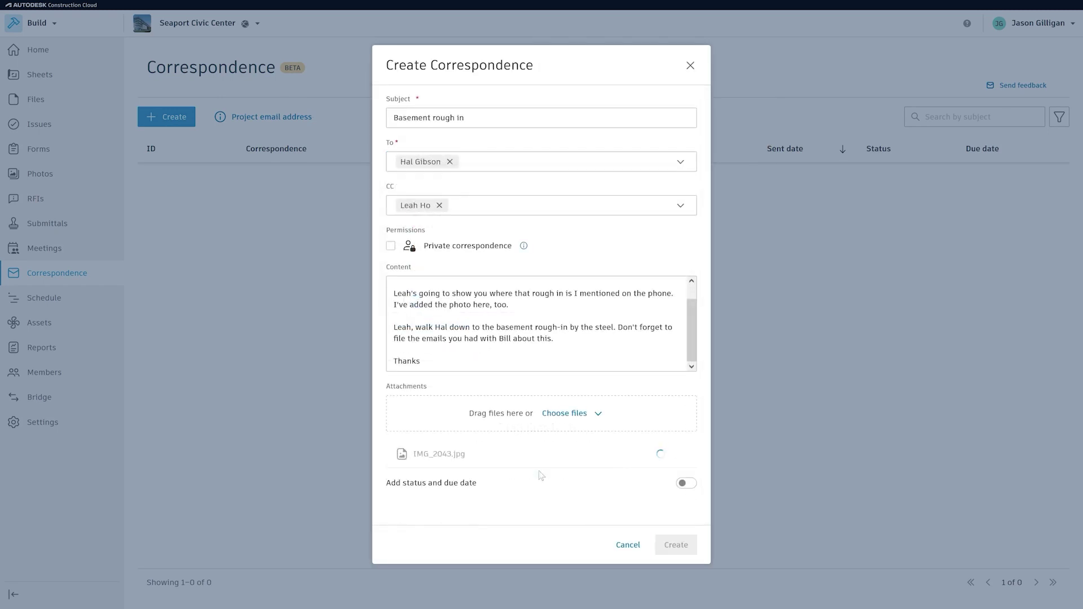
# Give it Open status with a May 10, 2023 due date and create it.
pyautogui.click(684, 491)
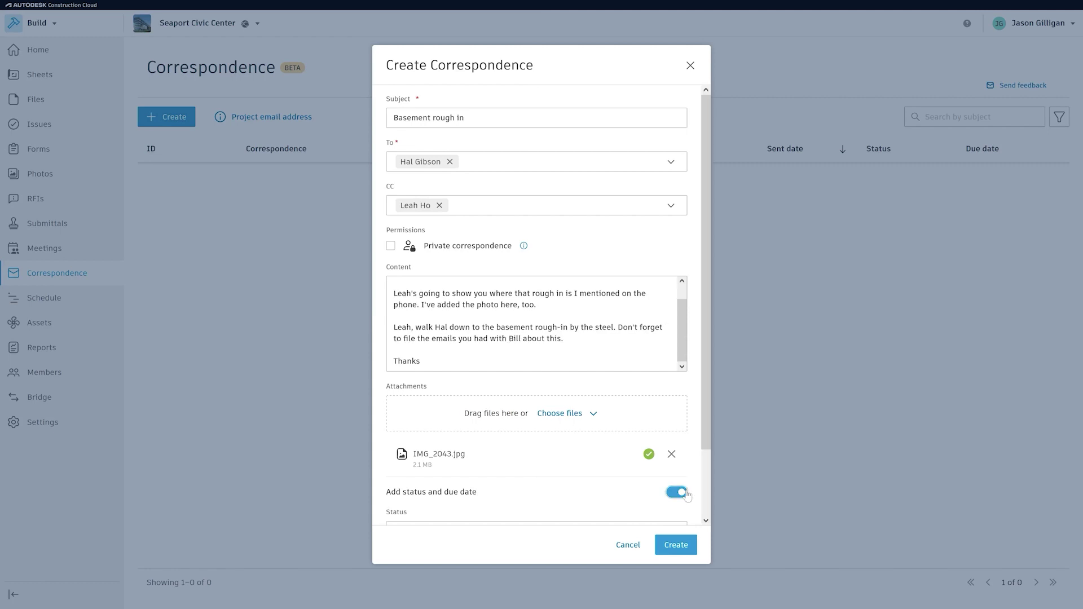
pyautogui.click(672, 499)
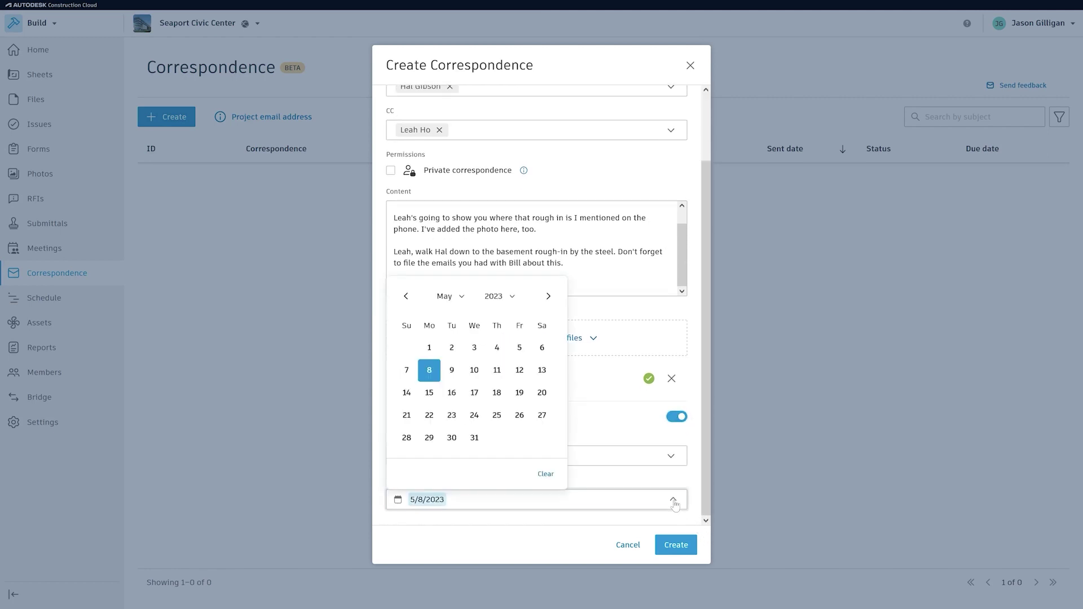
pyautogui.click(473, 374)
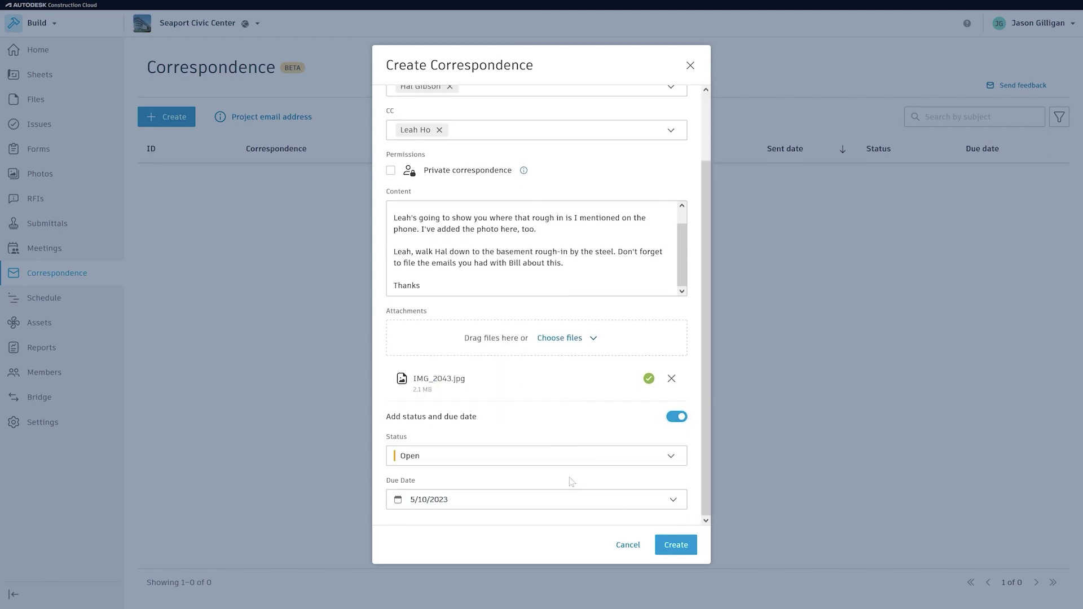
pyautogui.click(675, 545)
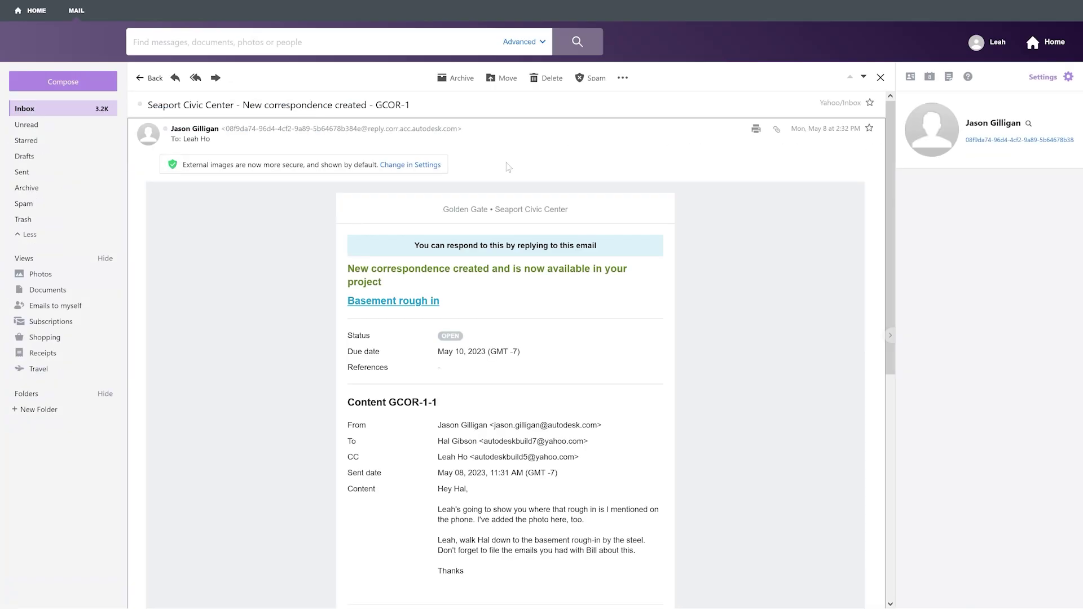
pyautogui.moveTo(890, 207); pyautogui.dragTo(892, 261)
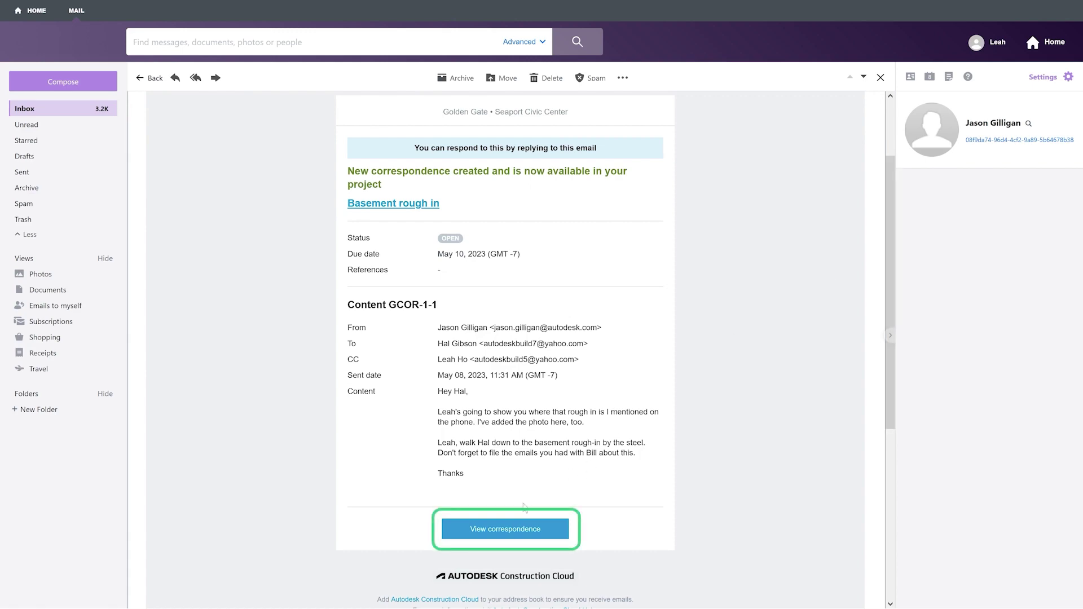
# Open GCOR-1 via View correspondence in the 'New correspondence created' notification email.
pyautogui.click(509, 526)
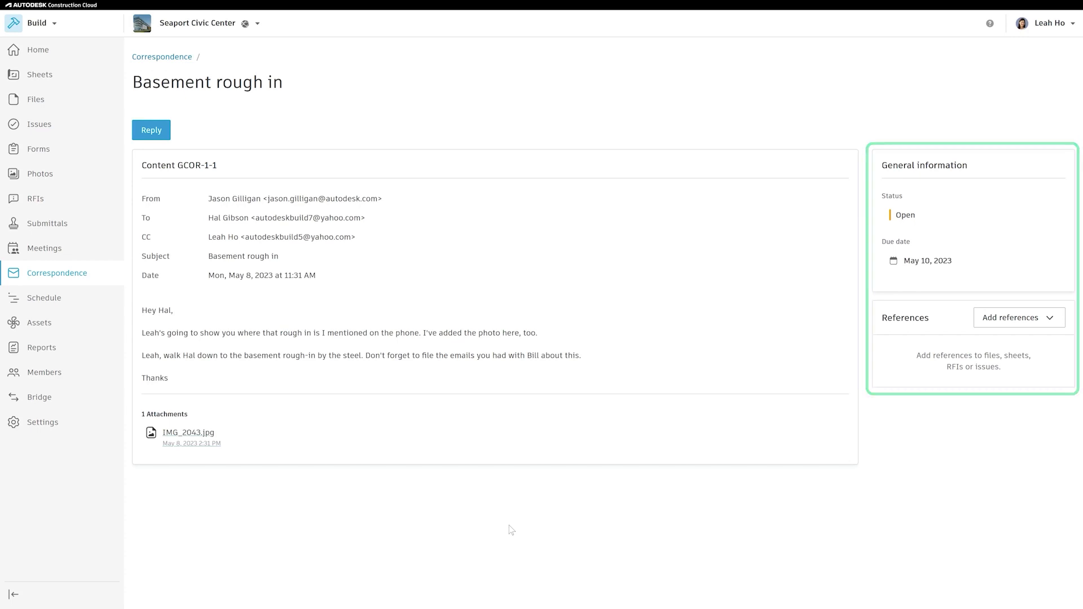
# Reply 'On it. Thanks!' on the GCOR-1 thread.
pyautogui.click(155, 134)
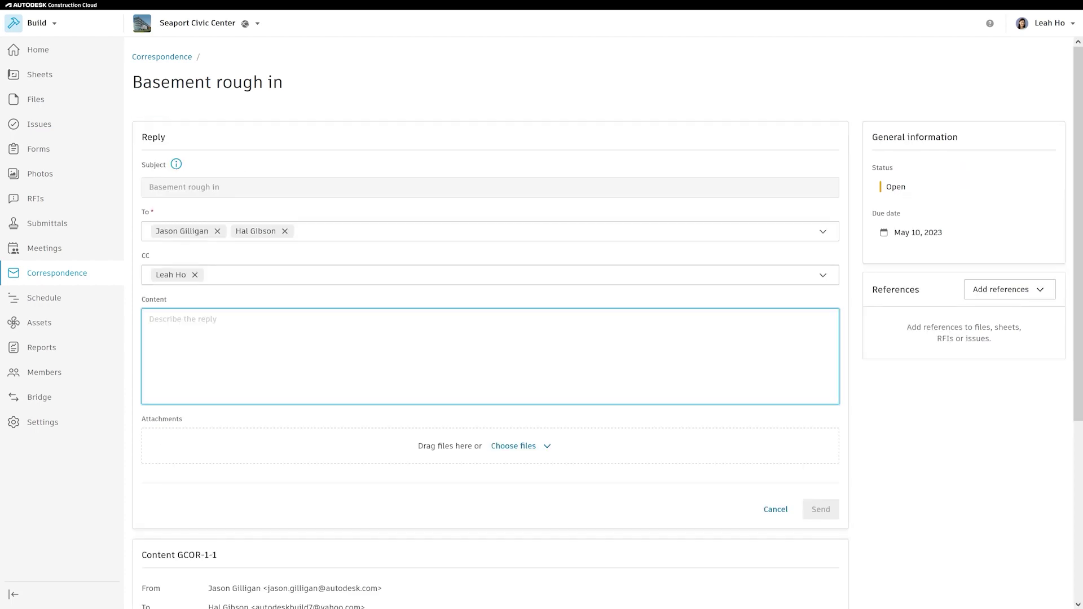
pyautogui.write('On it. Thanks!')
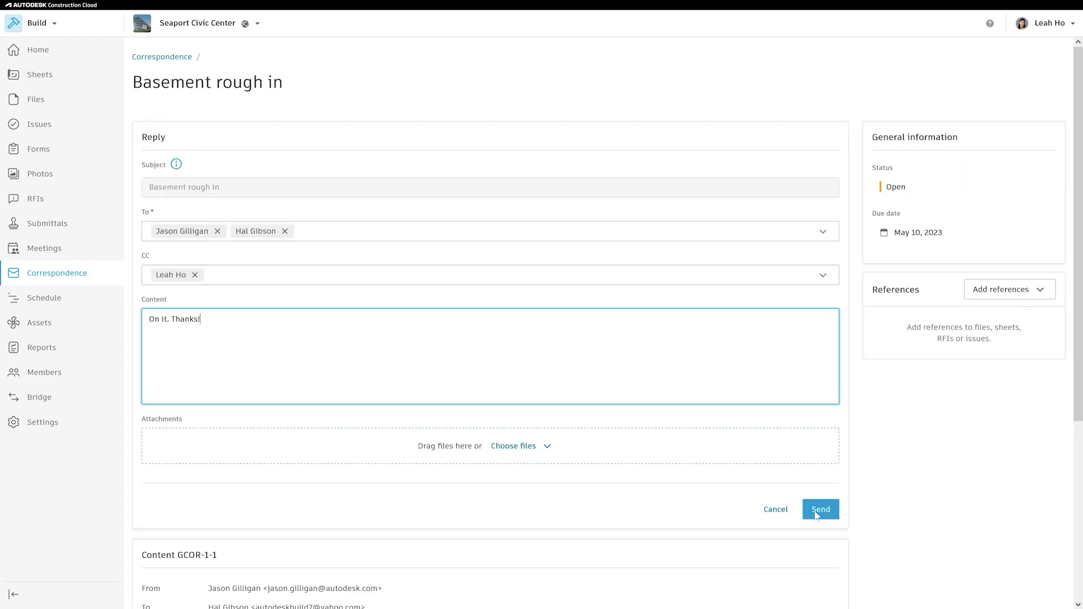
pyautogui.click(818, 512)
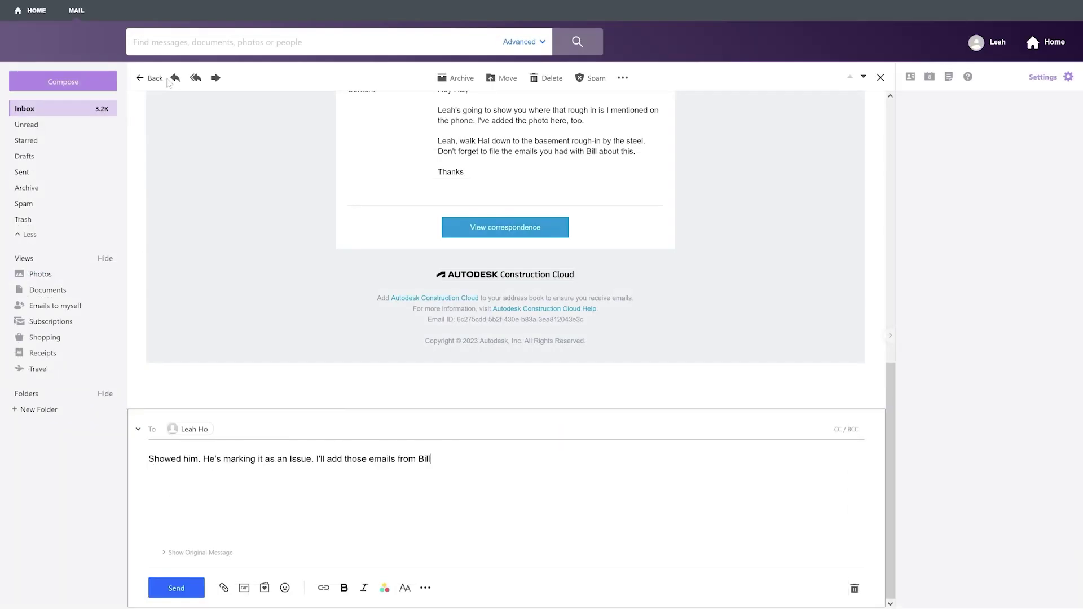
pyautogui.write(' now.')
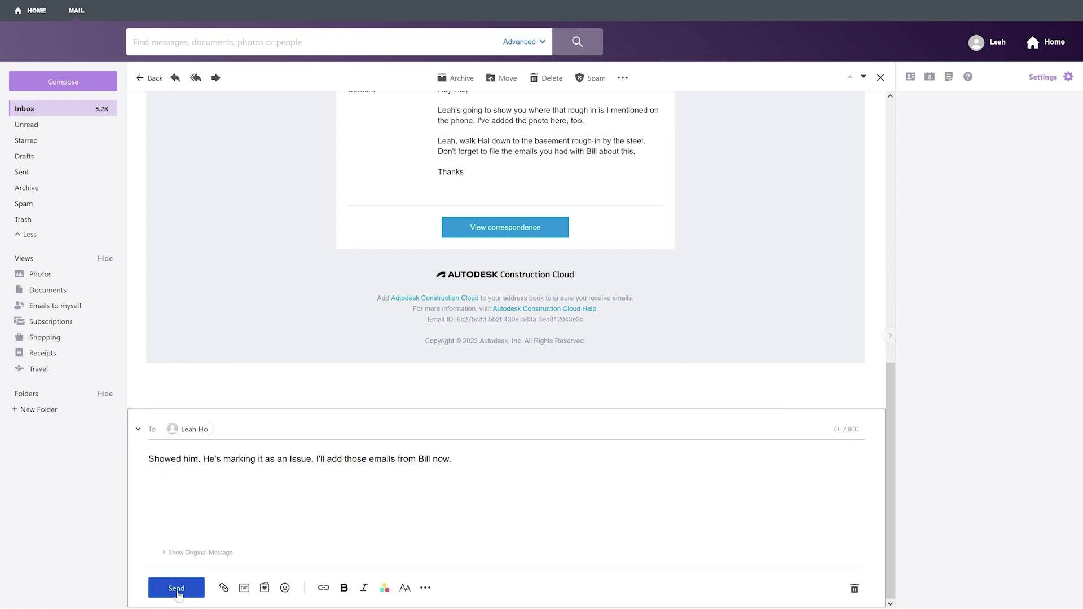
# Send Leah's Yahoo Mail reply and copy the Seaport Civic Center project email address.
pyautogui.click(176, 590)
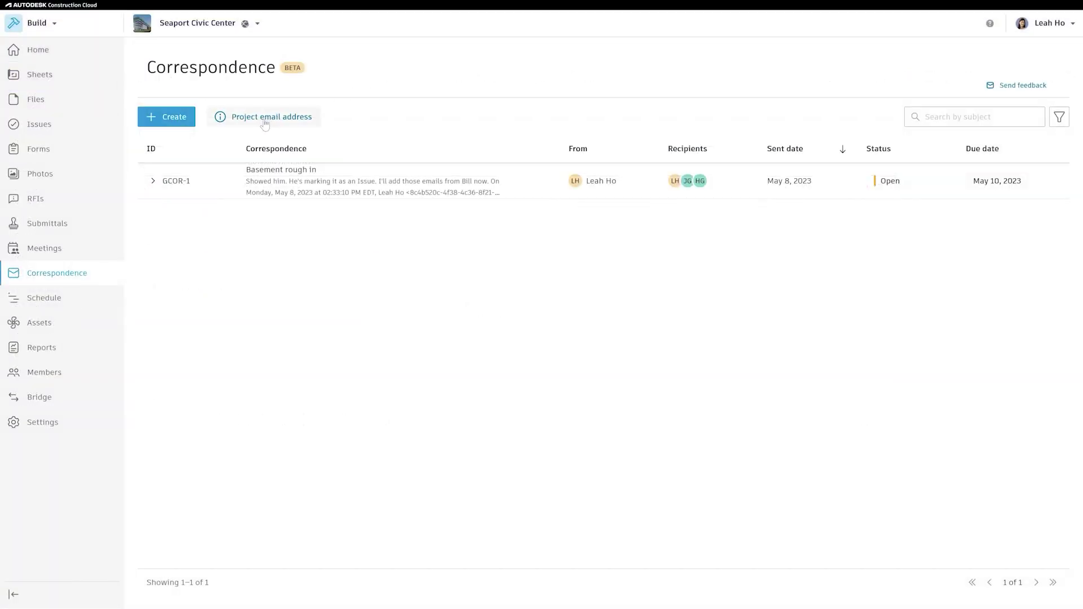
pyautogui.click(265, 123)
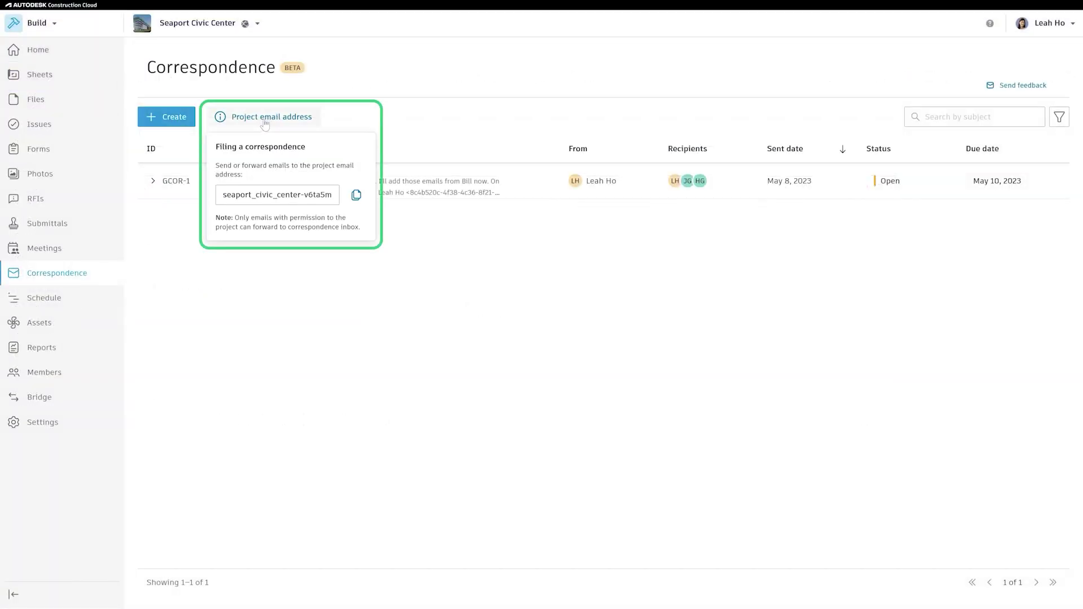
pyautogui.click(355, 197)
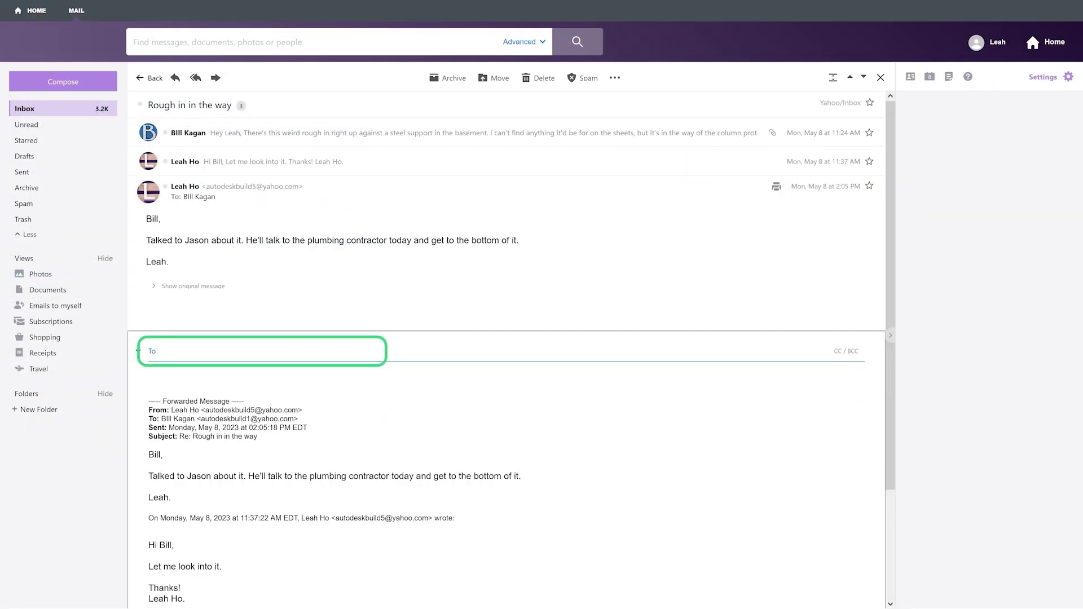
# Paste the project address as recipient and send the 'Rough in in the way' forward.
pyautogui.hotkey('ctrl', 'v')
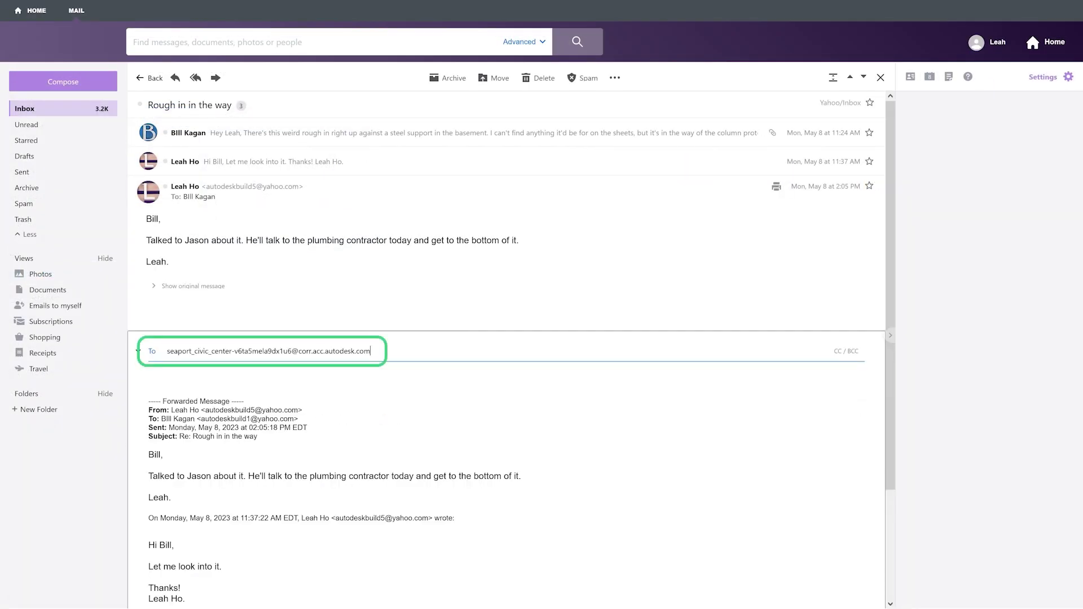
pyautogui.press('Tab')
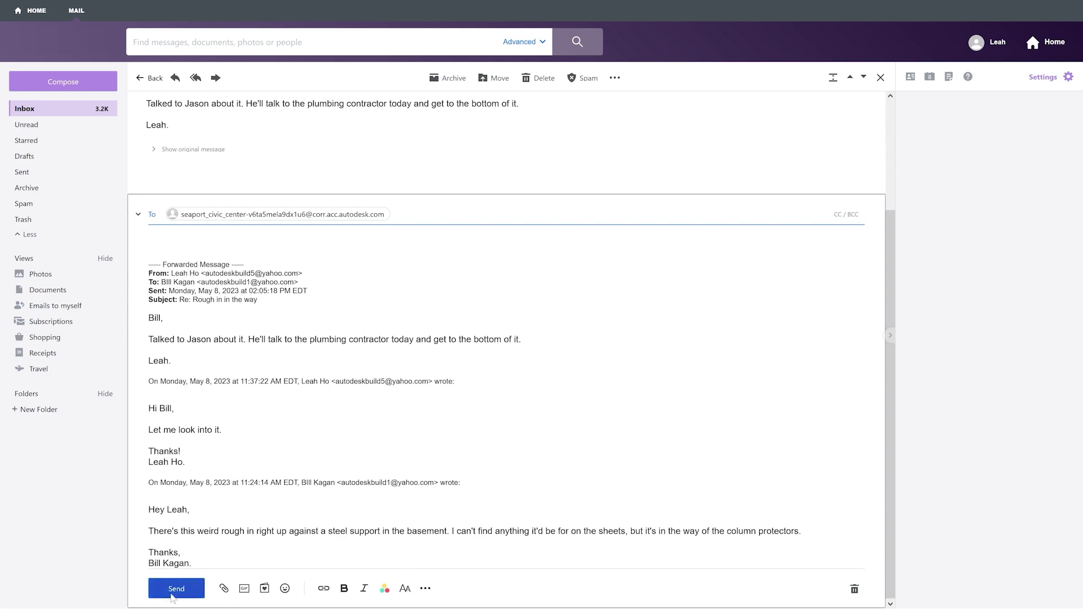
pyautogui.click(174, 588)
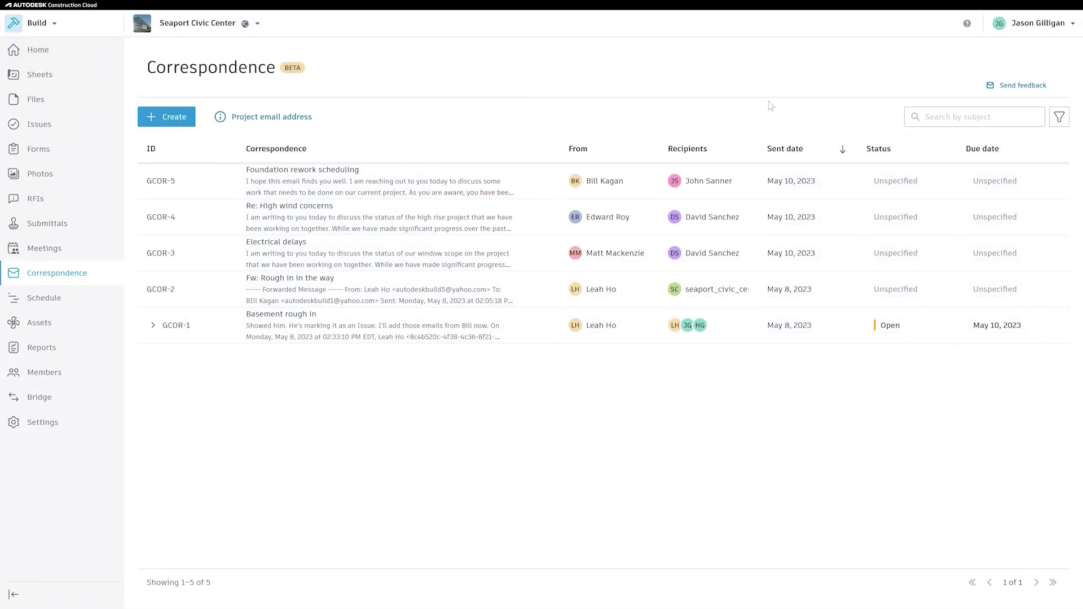
pyautogui.click(1057, 118)
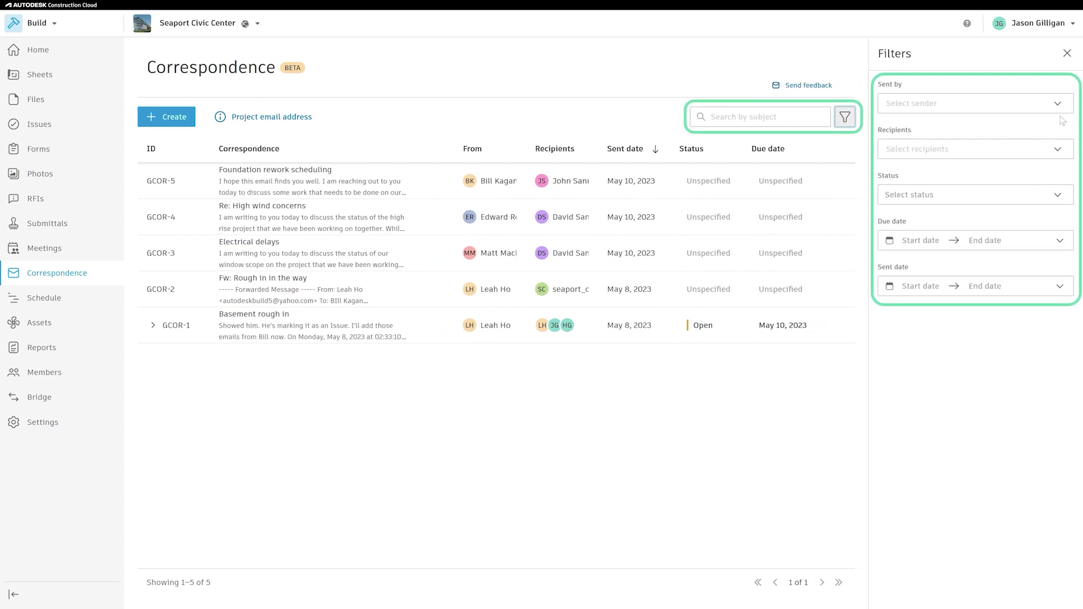
pyautogui.click(1034, 105)
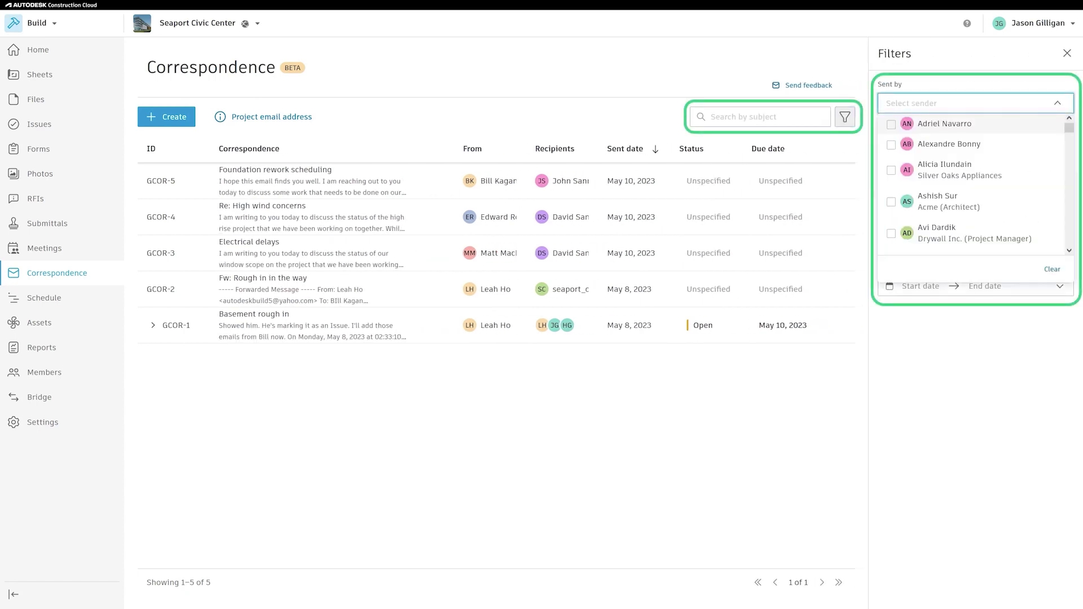
pyautogui.write('Leah')
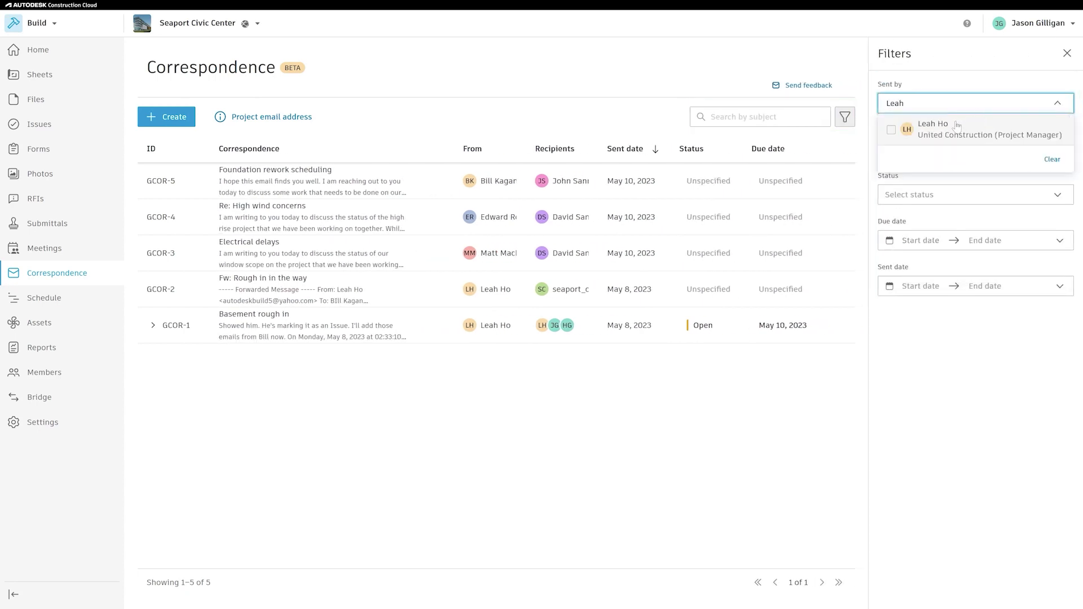
pyautogui.click(956, 126)
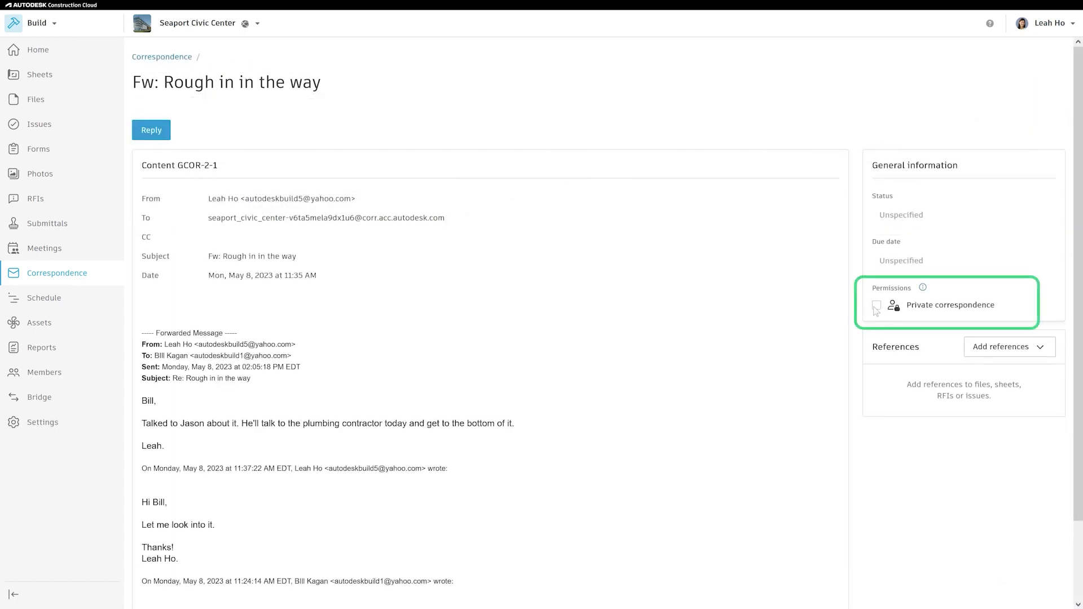
# Toggle GCOR-2 private, then back to public and confirm in the Make correspondence public? dialog.
pyautogui.click(877, 306)
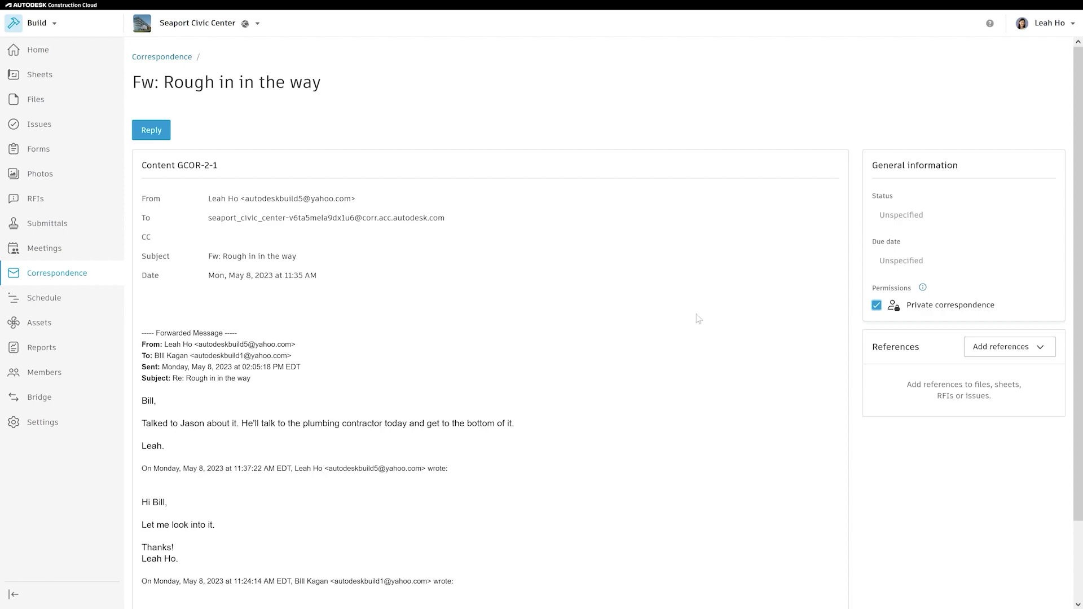
pyautogui.click(878, 306)
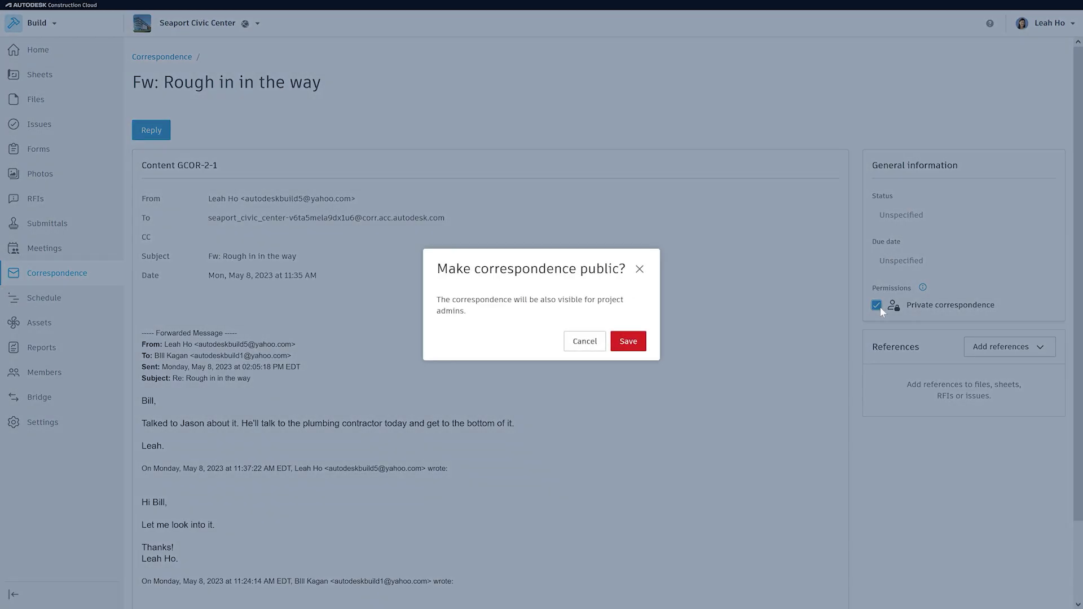
pyautogui.click(630, 342)
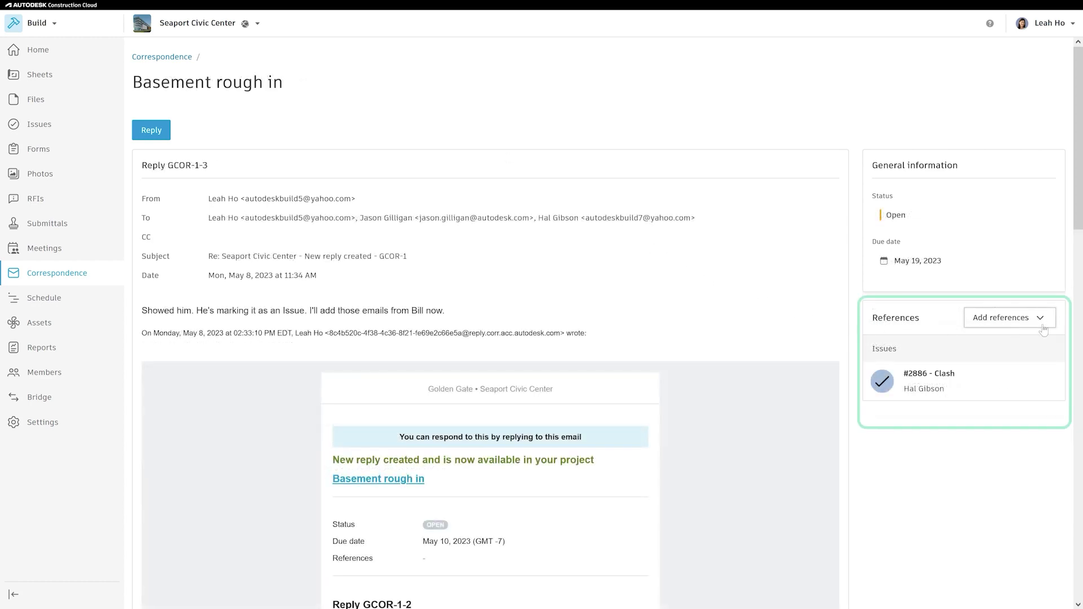
# Choose RFI 56 from the RFIs references list and add it to GCOR-1.
pyautogui.click(1042, 322)
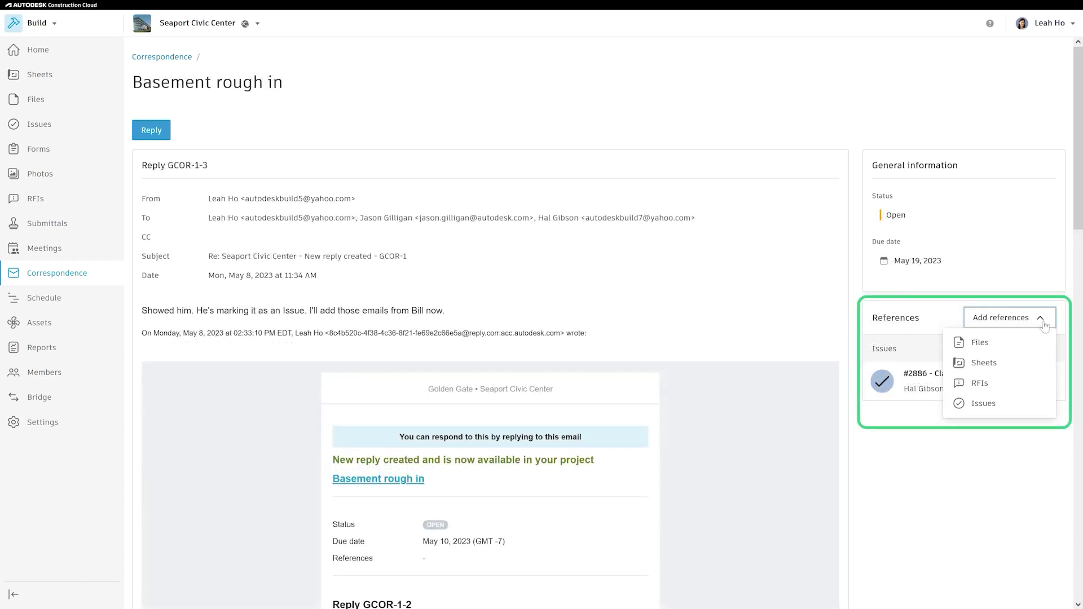
pyautogui.click(1014, 384)
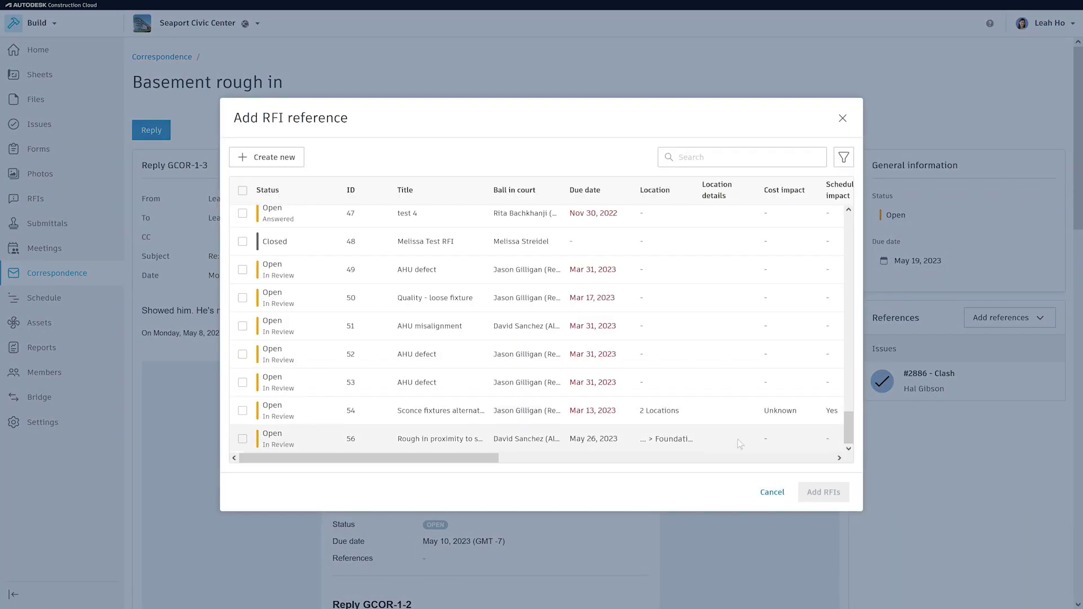
pyautogui.click(242, 439)
pyautogui.click(833, 493)
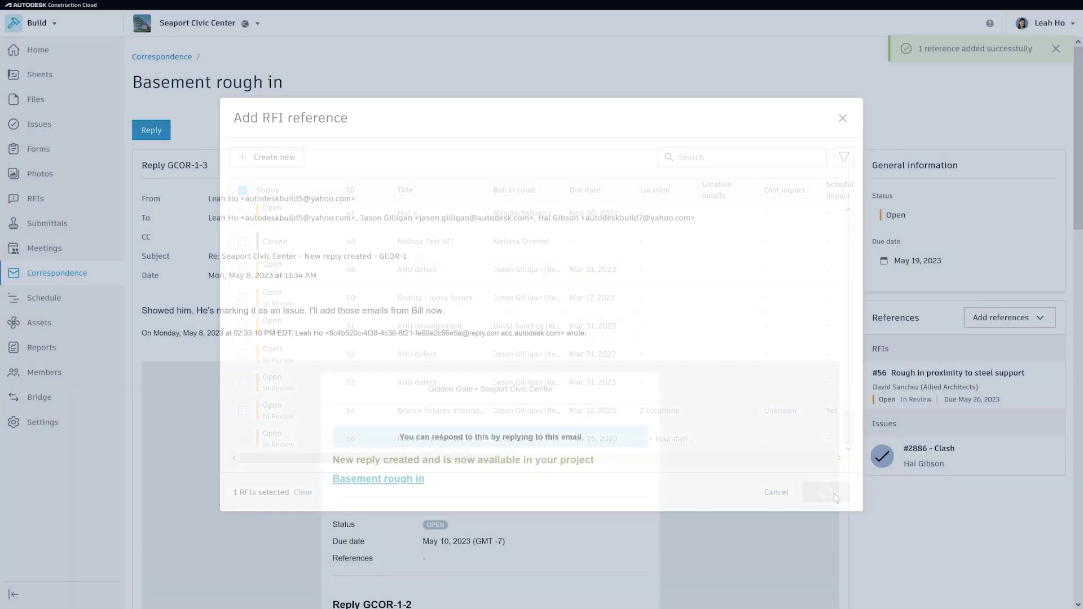
pyautogui.click(948, 372)
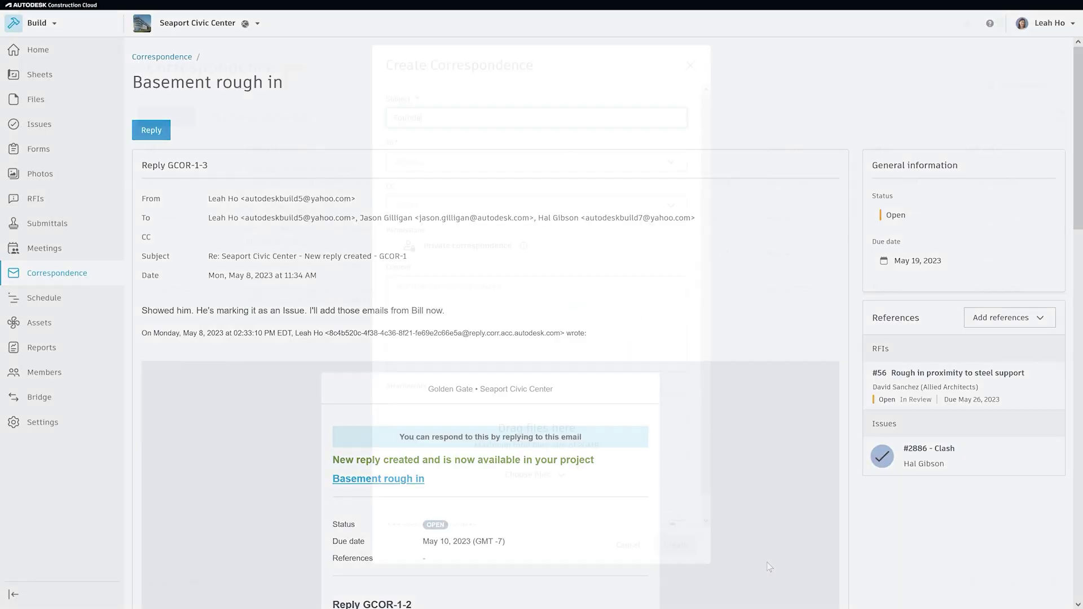
pyautogui.write('n scheduli')
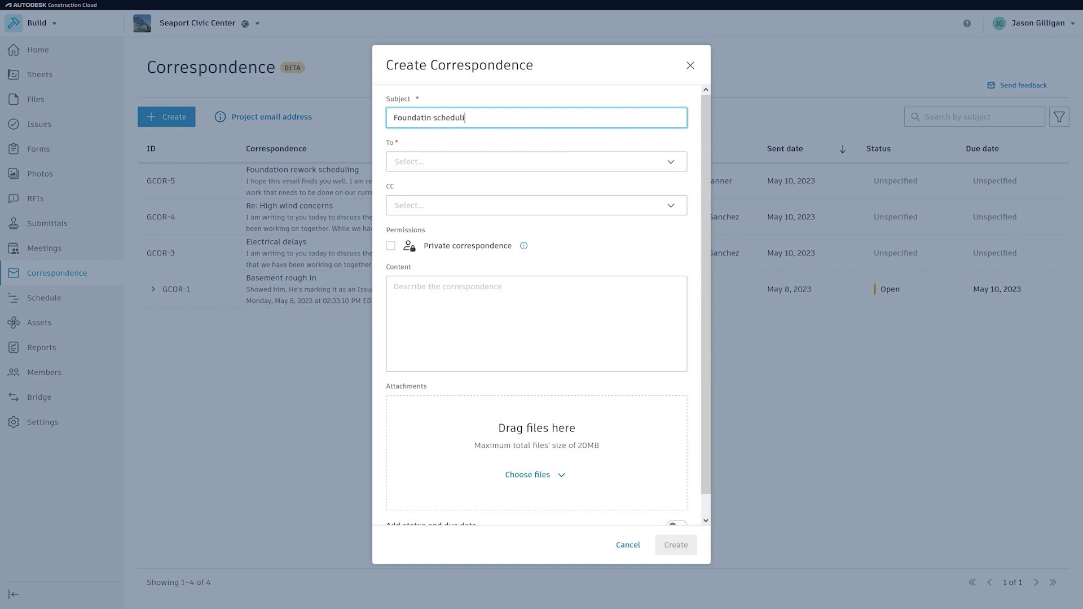
pyautogui.write('ng updates')
pyautogui.write('--no rework')
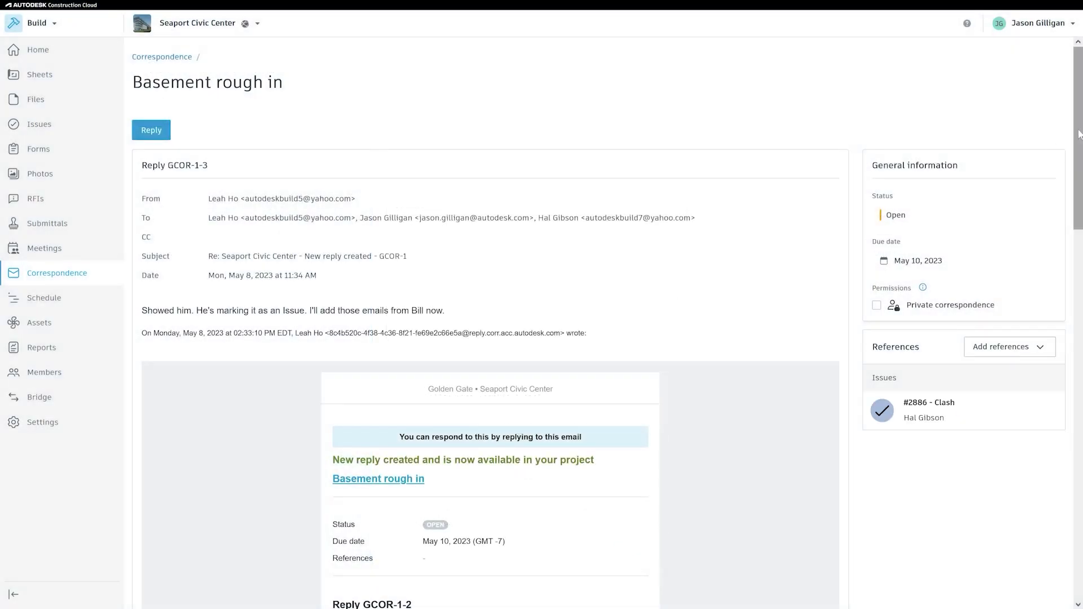
pyautogui.moveTo(1078, 133); pyautogui.dragTo(1079, 286)
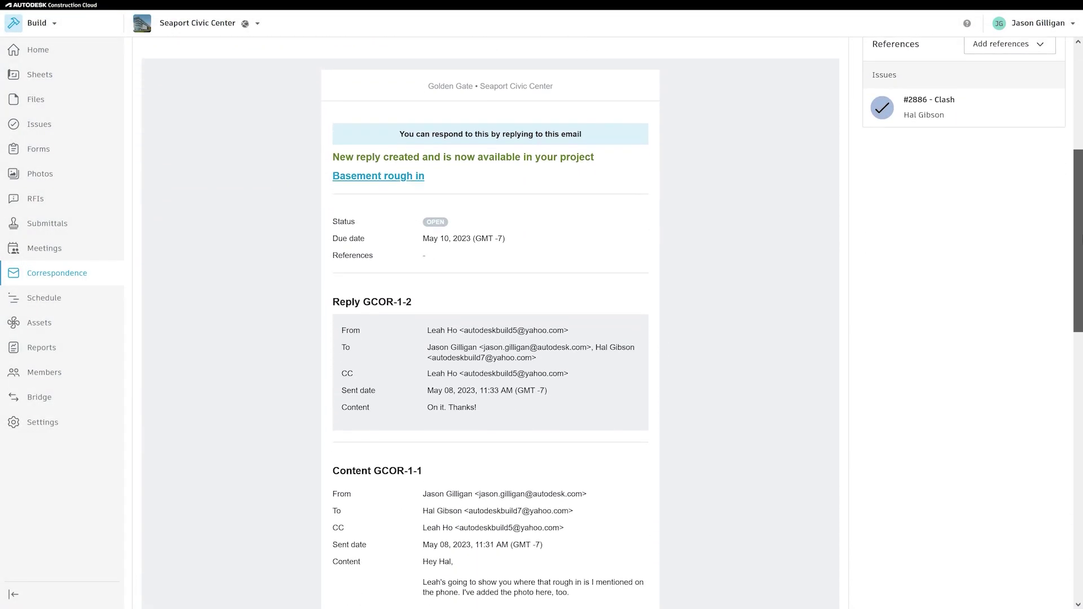
pyautogui.moveTo(1078, 286); pyautogui.dragTo(1081, 355)
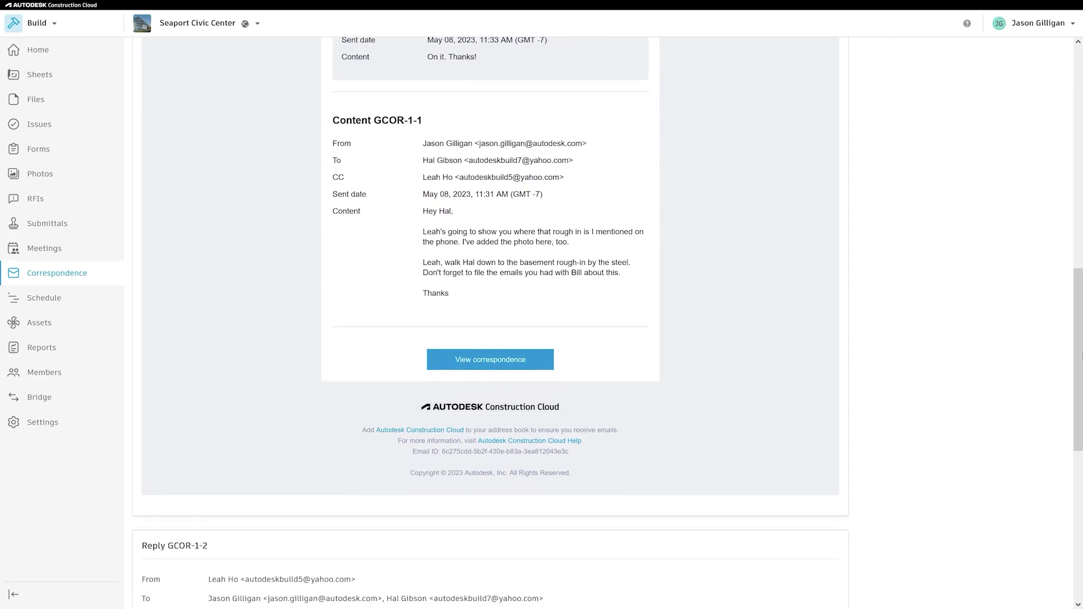